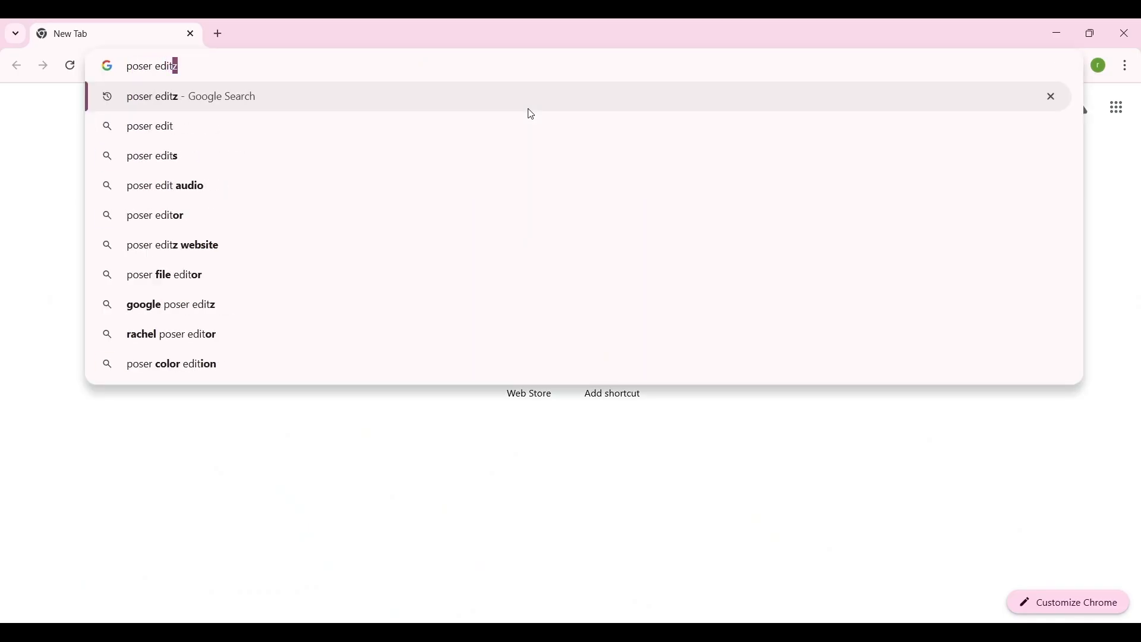
# Open the Poser Editz site, find the Devin Jatho Text Style Presets post and download its zip.
pyautogui.press('Return')
pyautogui.click(191, 290)
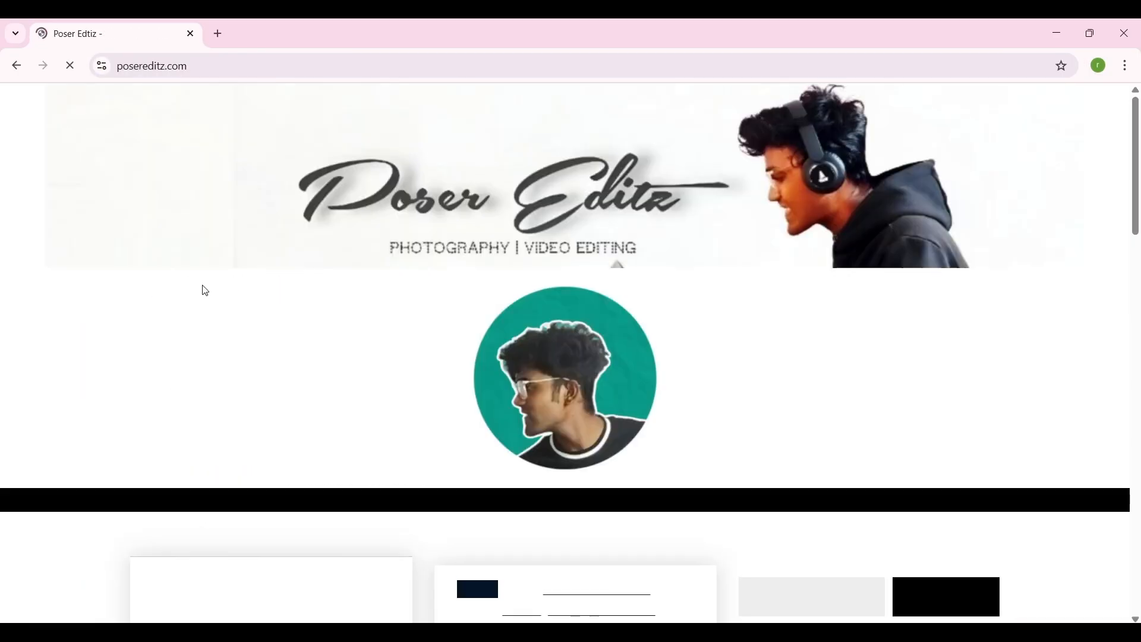
pyautogui.scroll(-2, 535, 428)
pyautogui.scroll(-3, 743, 365)
pyautogui.scroll(-2, 743, 366)
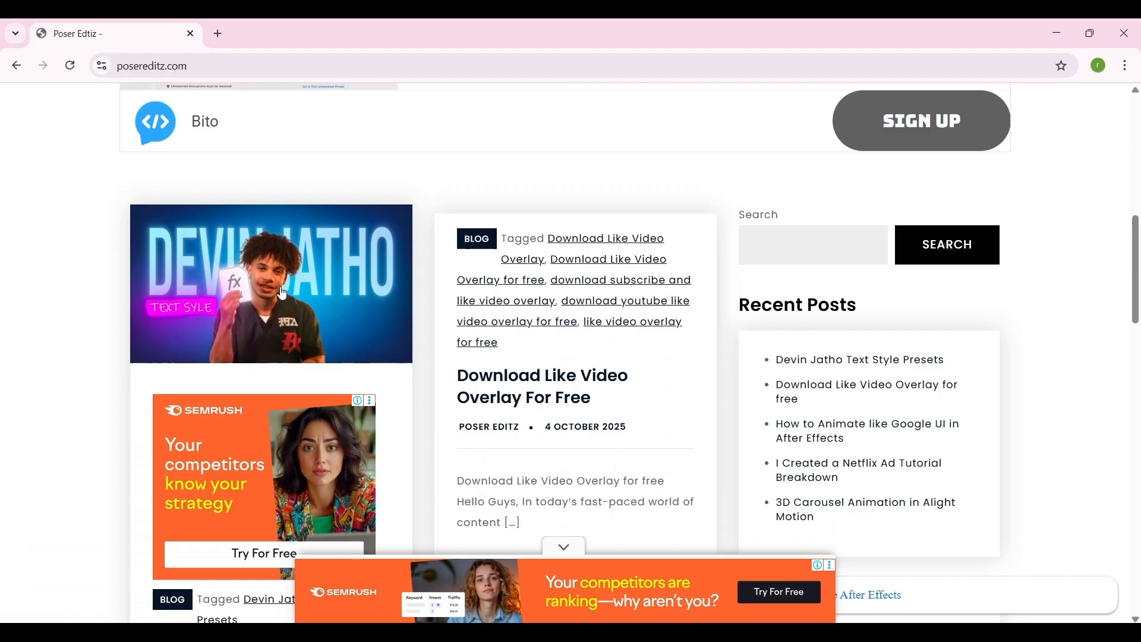
pyautogui.click(820, 241)
pyautogui.write('devin jatho text style')
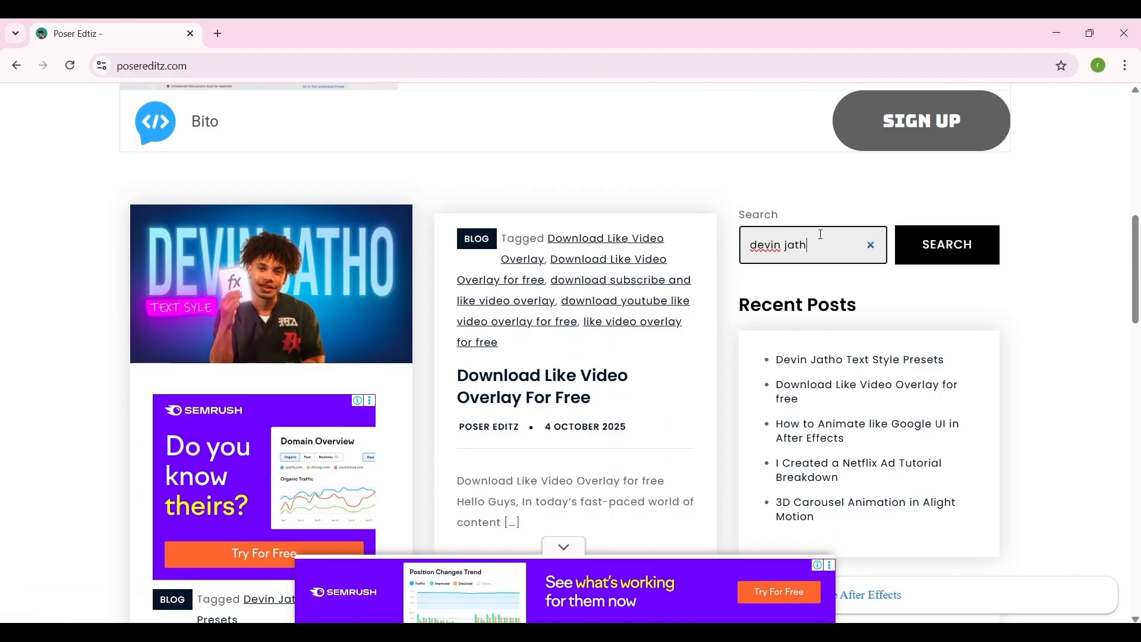
pyautogui.press('Return')
pyautogui.scroll(-3, 476, 426)
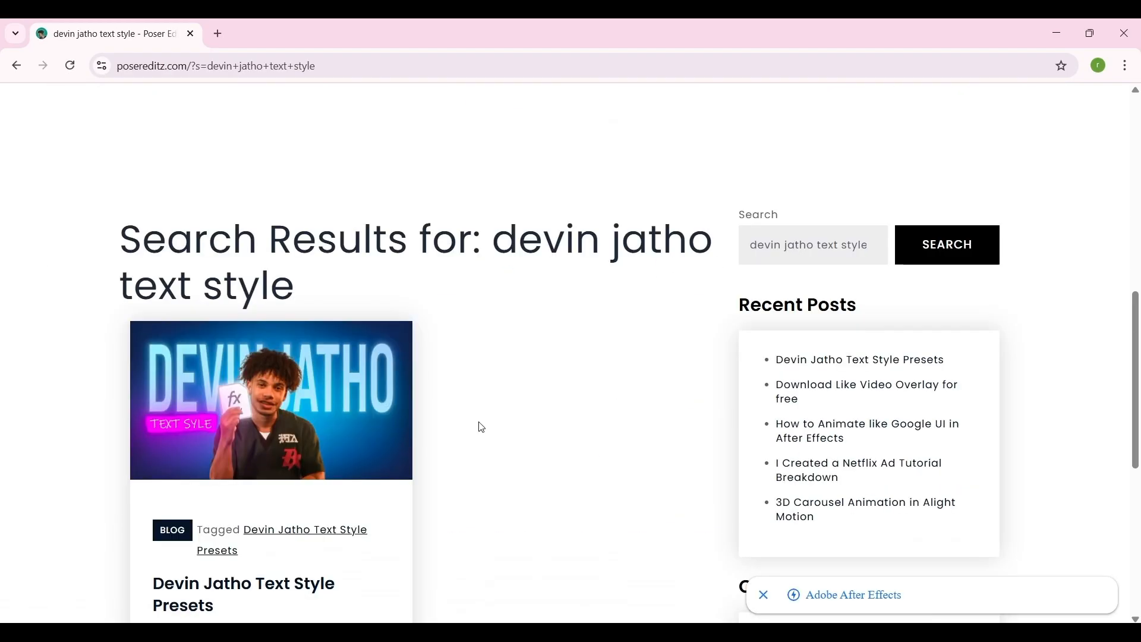
pyautogui.click(316, 378)
pyautogui.scroll(-3, 534, 233)
pyautogui.scroll(-5, 533, 233)
pyautogui.scroll(-4, 533, 233)
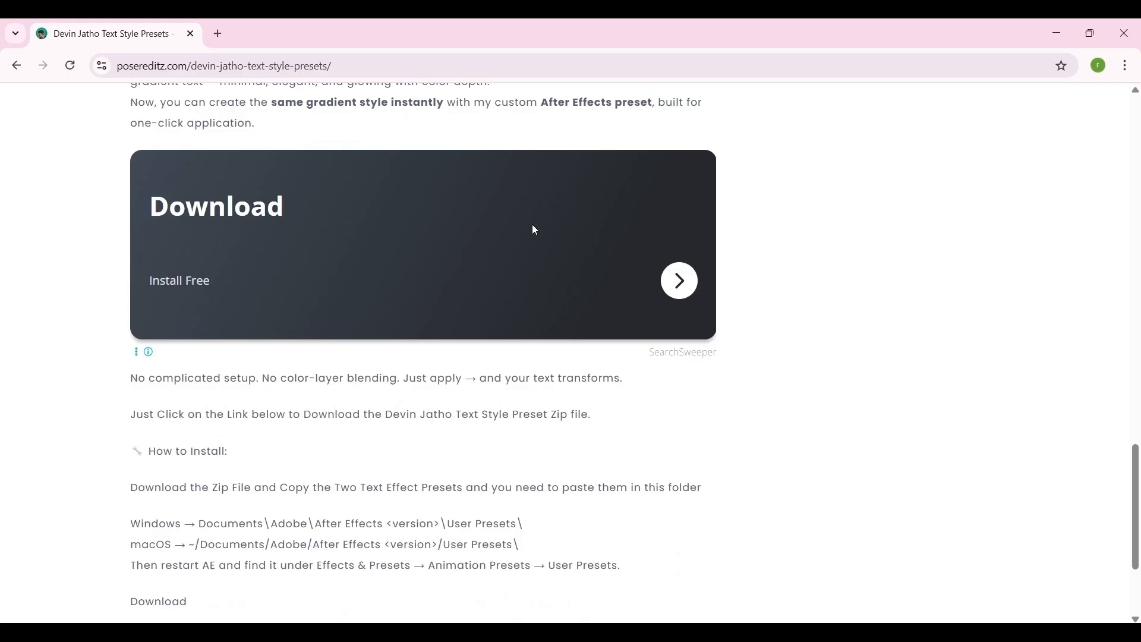
pyautogui.scroll(-3, 533, 233)
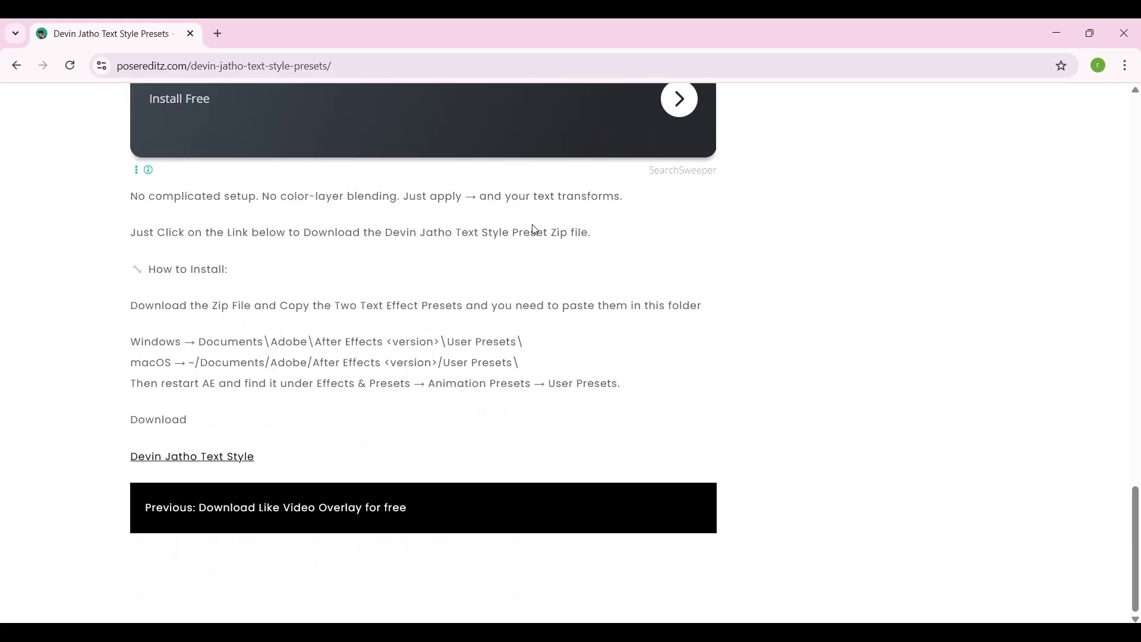
pyautogui.click(172, 460)
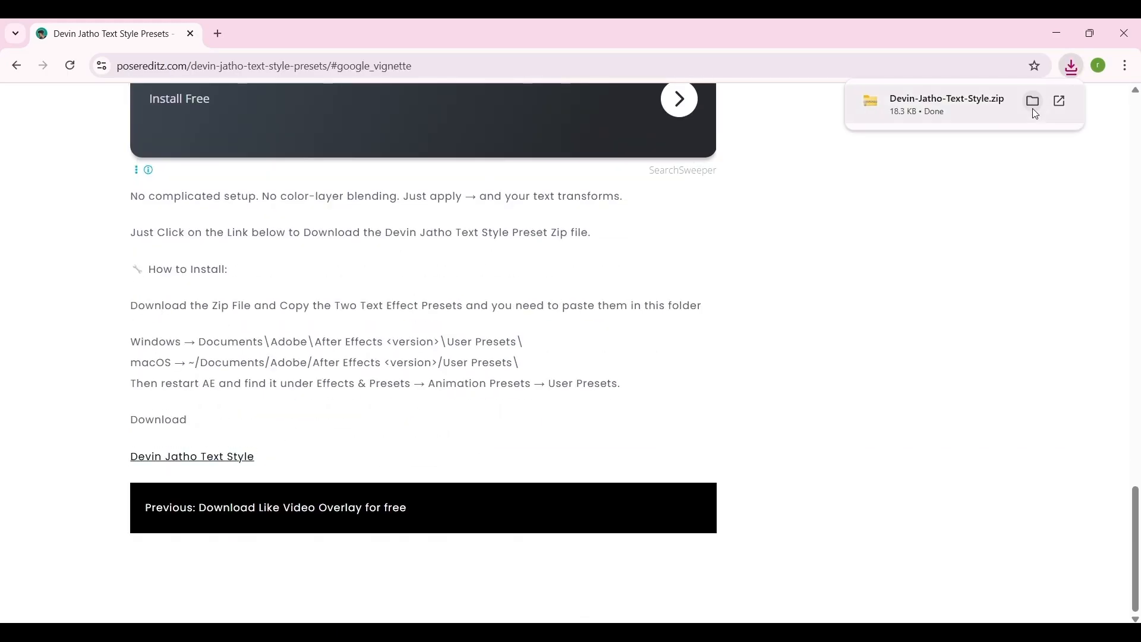
# Select and copy both Devin Jatho FFX preset files.
pyautogui.moveTo(206, 261); pyautogui.dragTo(277, 174)
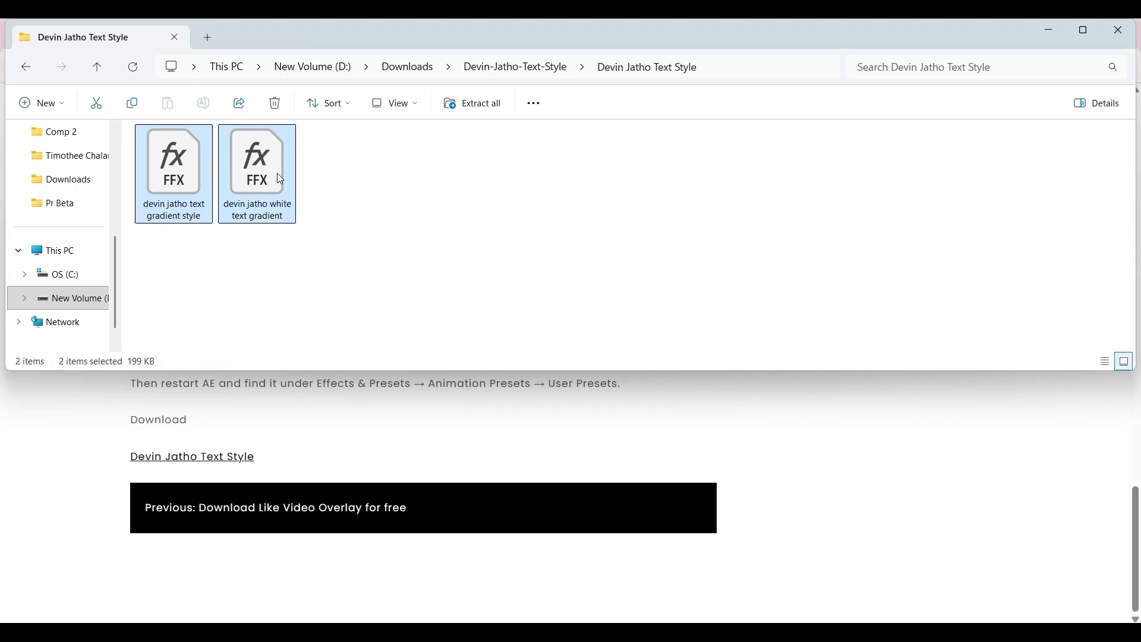
pyautogui.rightClick(264, 181)
pyautogui.click(303, 231)
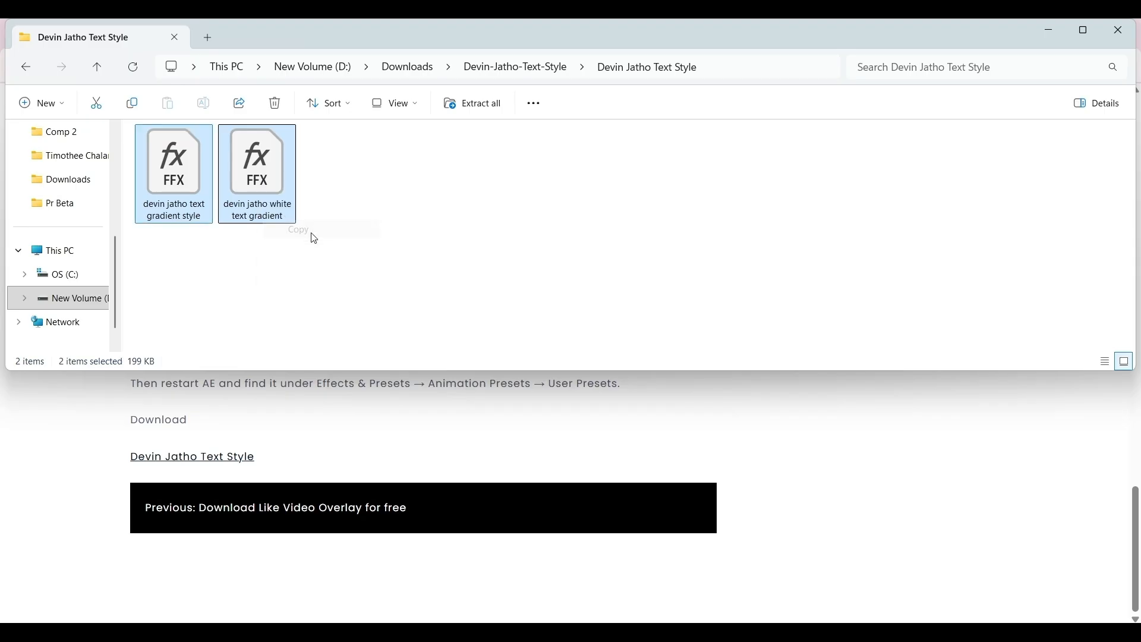
pyautogui.scroll(5, 56, 234)
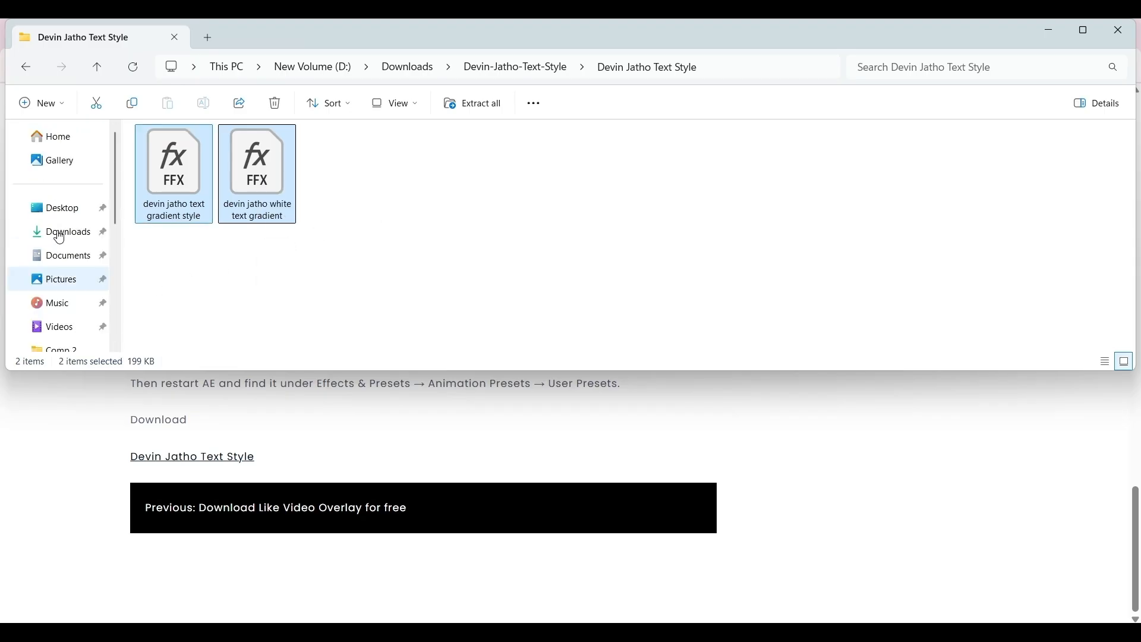
# Paste them into Documents > Adobe > After Effects 2025 > User Presets.
pyautogui.click(68, 255)
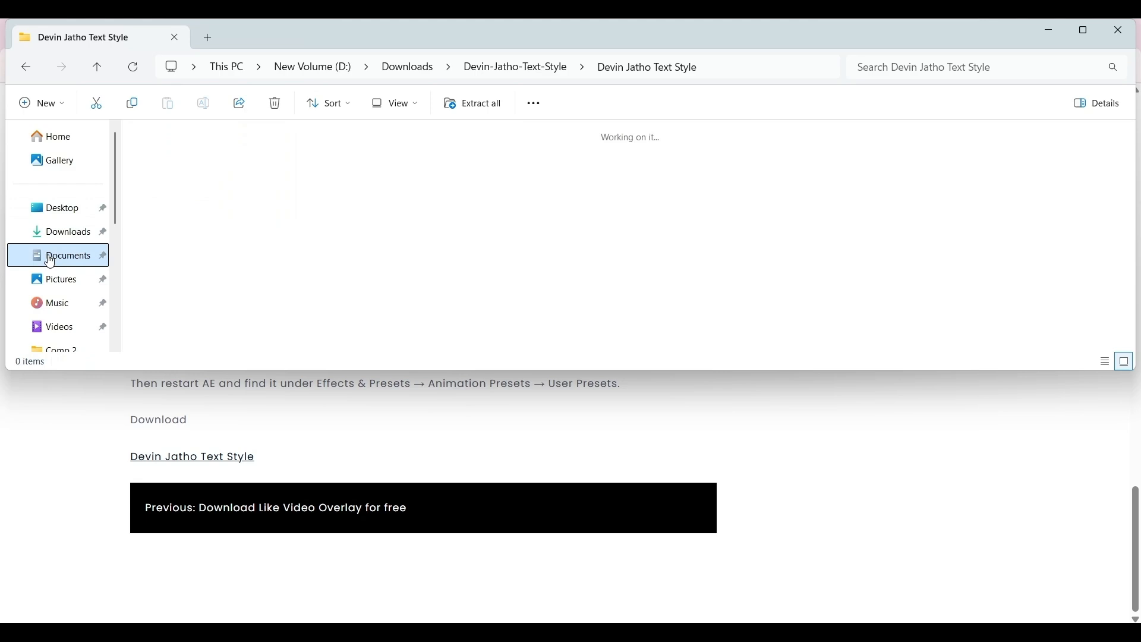
pyautogui.click(173, 169)
pyautogui.doubleClick(172, 169)
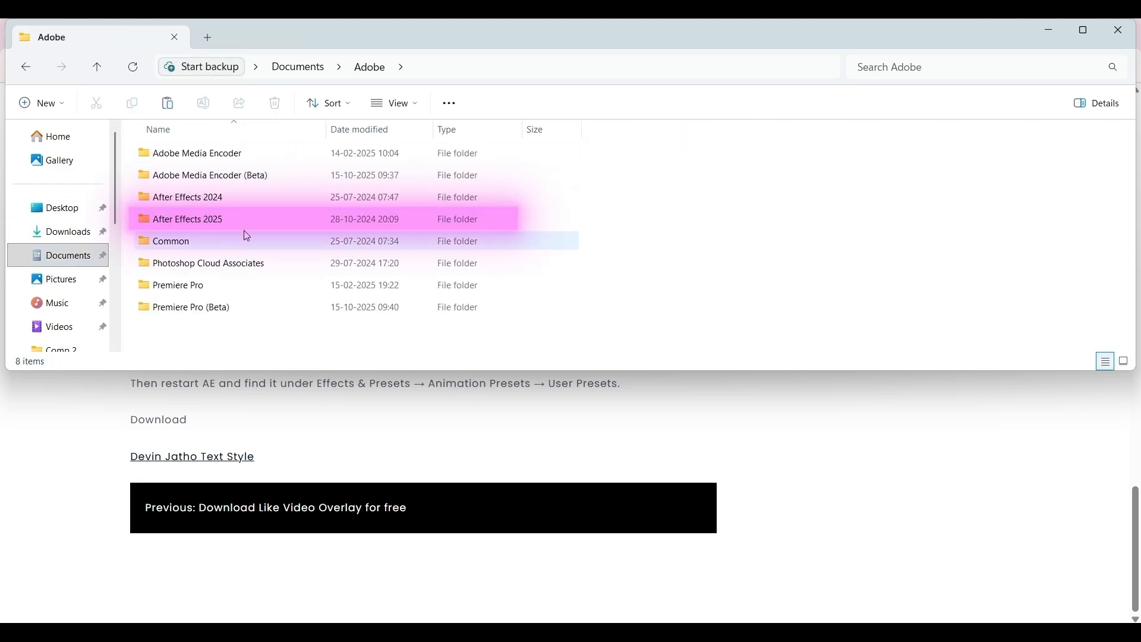
pyautogui.doubleClick(214, 220)
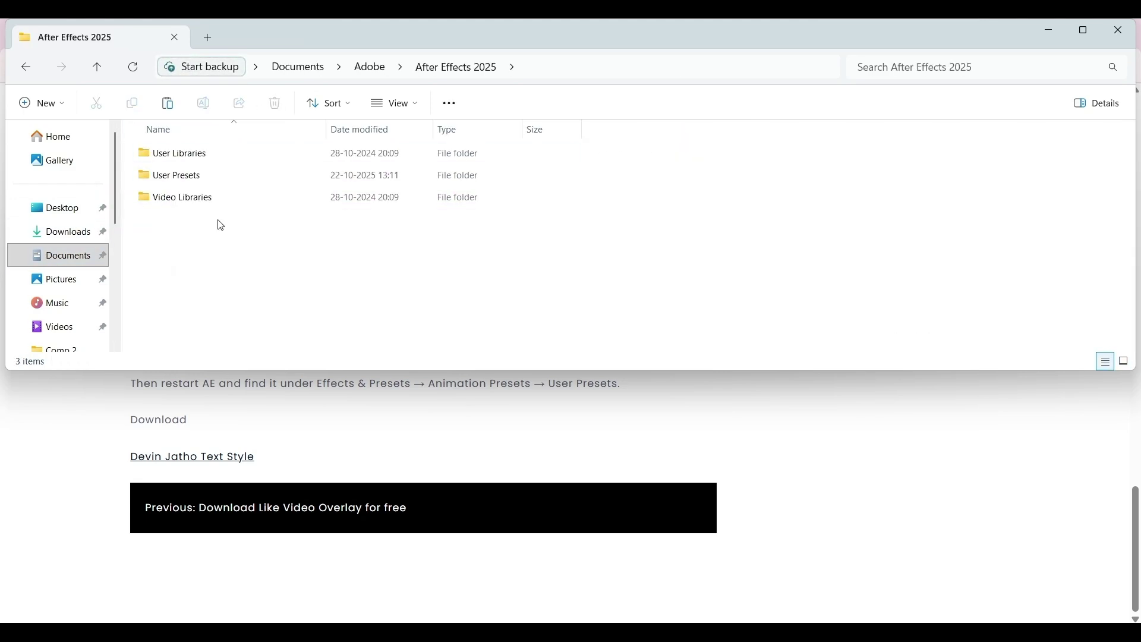
pyautogui.doubleClick(184, 179)
pyautogui.scroll(-5, 324, 247)
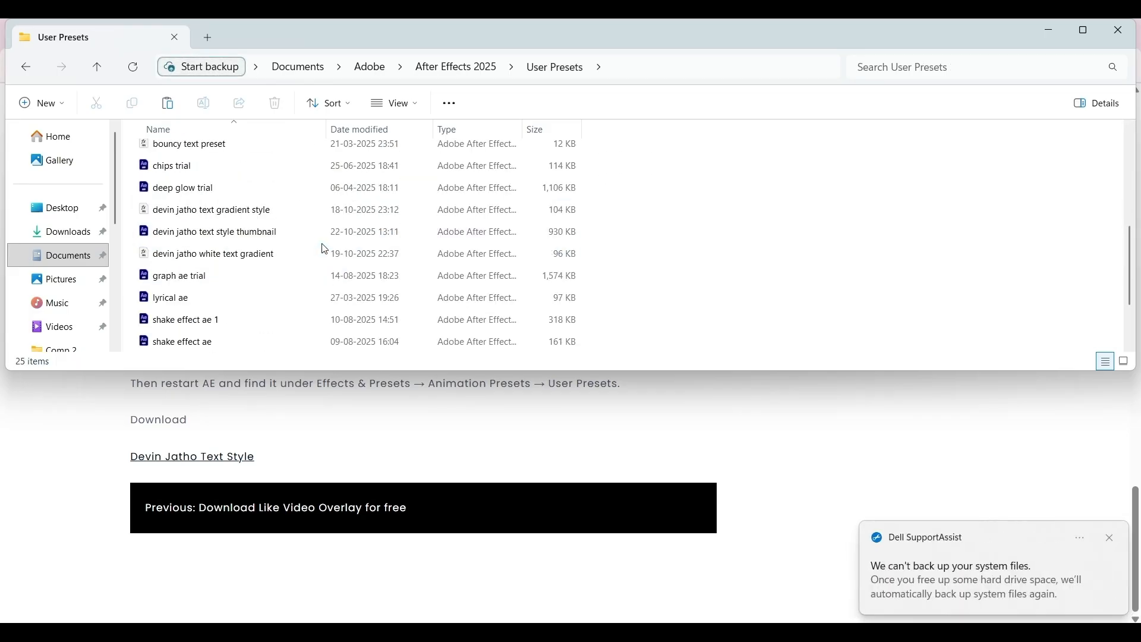
pyautogui.scroll(3, 323, 248)
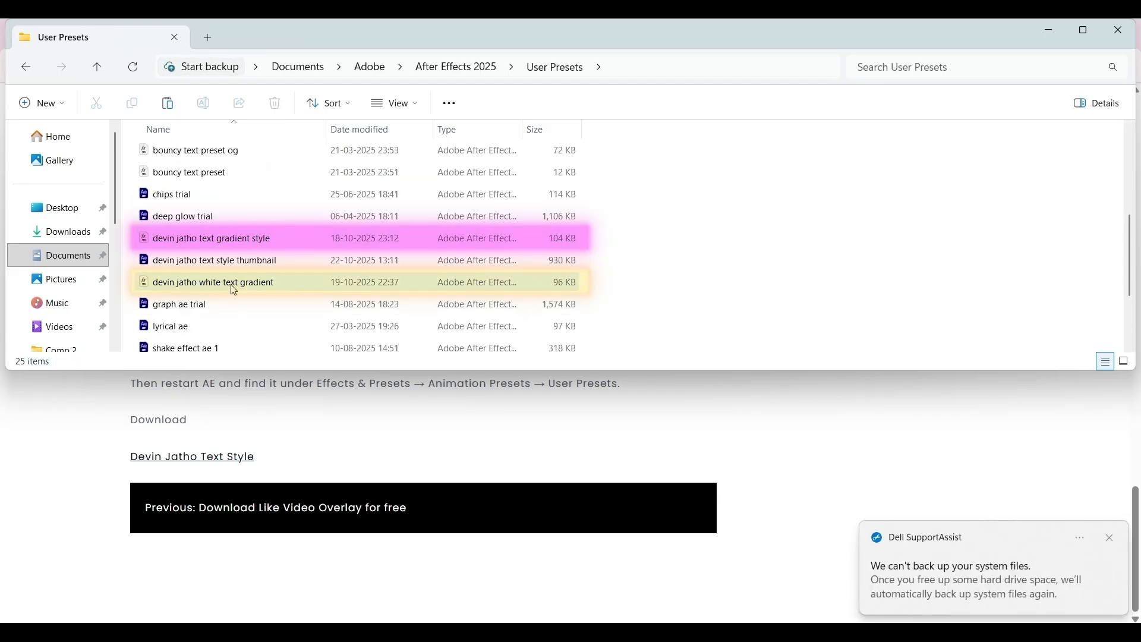
pyautogui.hotkey('ctrl', 'v')
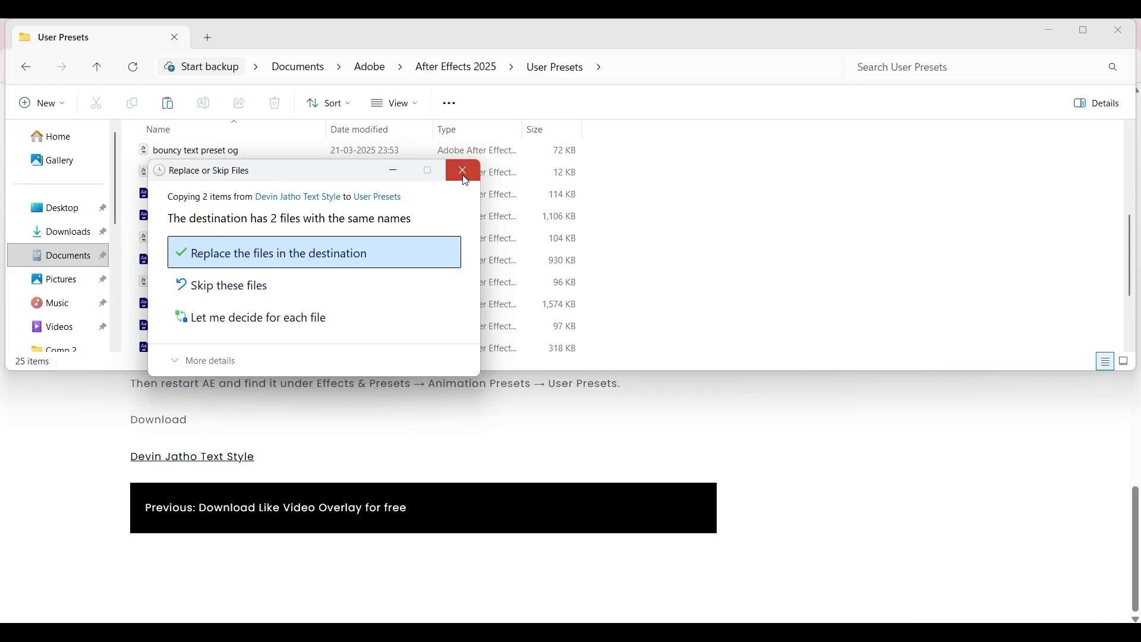
pyautogui.click(458, 173)
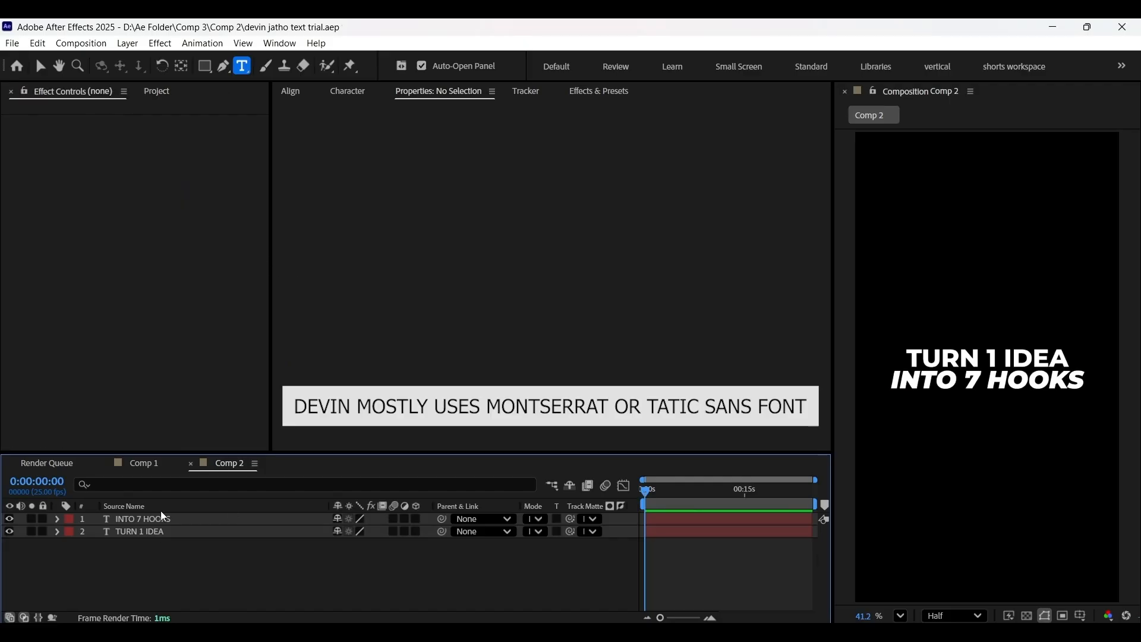
# Select the INTO 7 HOOKS layer and expand Animation Presets > User Presets to the Devin Jatho gradient presets.
pyautogui.click(142, 519)
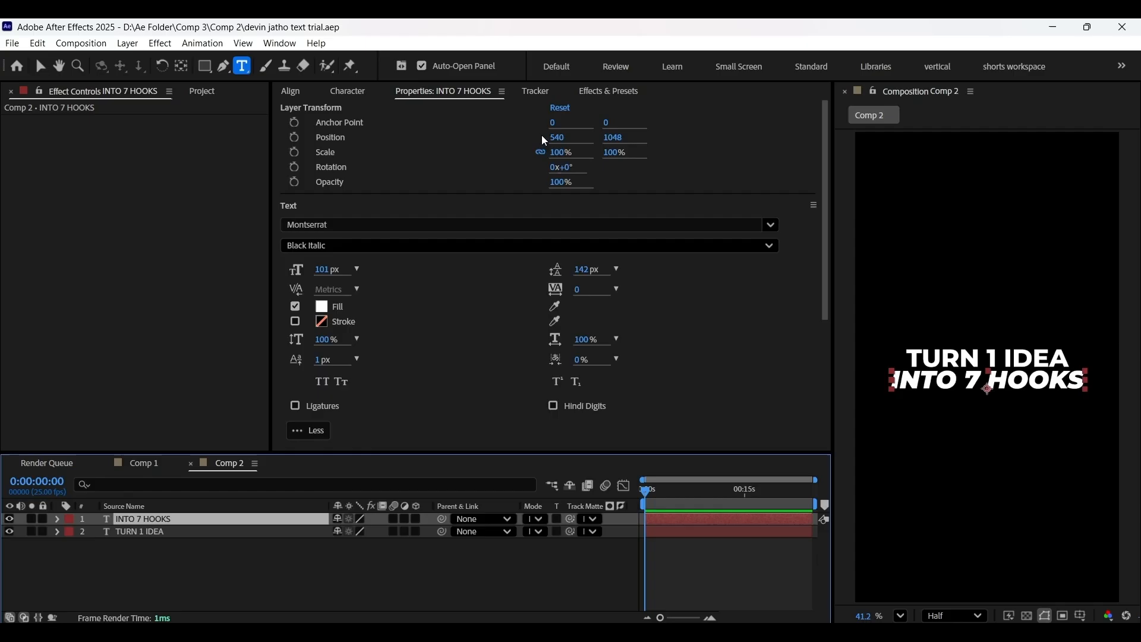
pyautogui.click(609, 91)
pyautogui.click(357, 108)
pyautogui.click(279, 124)
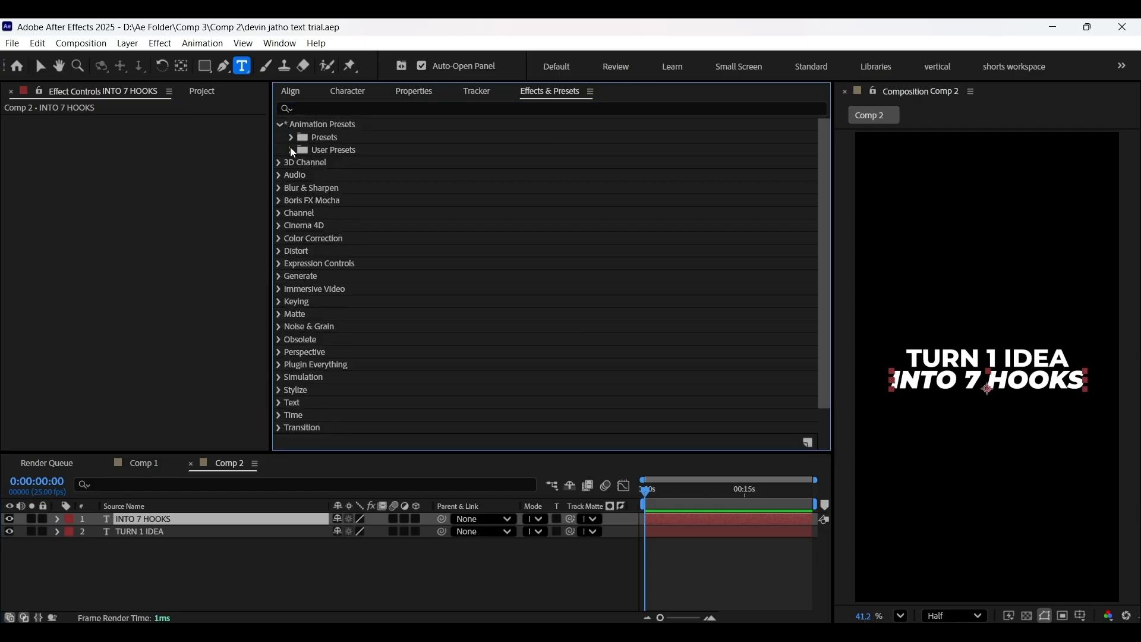
pyautogui.click(291, 149)
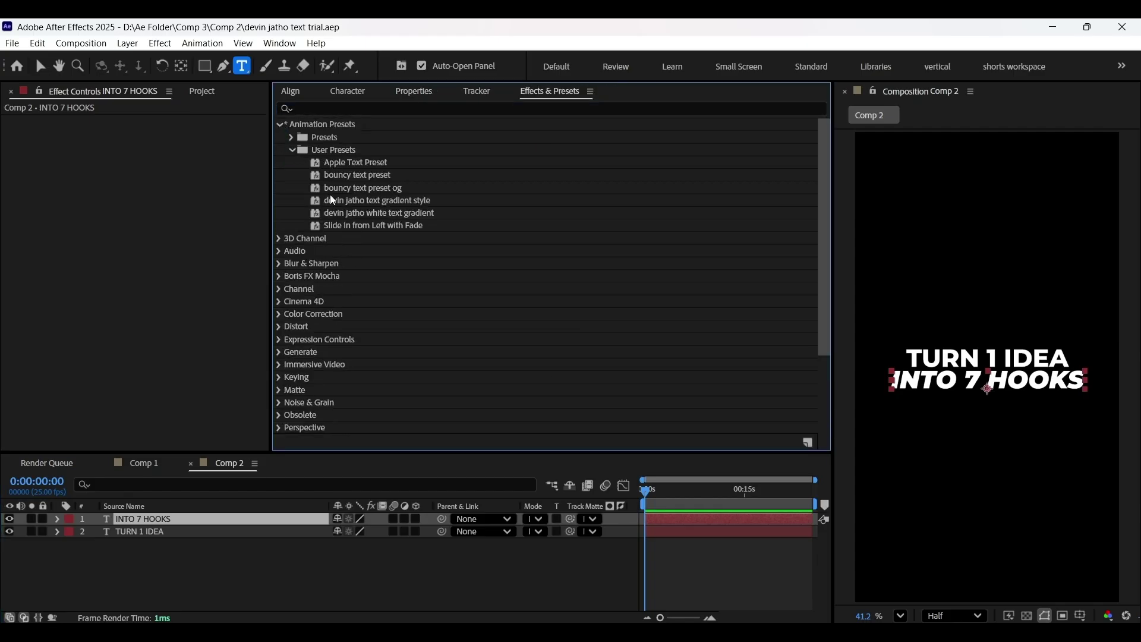
pyautogui.click(390, 198)
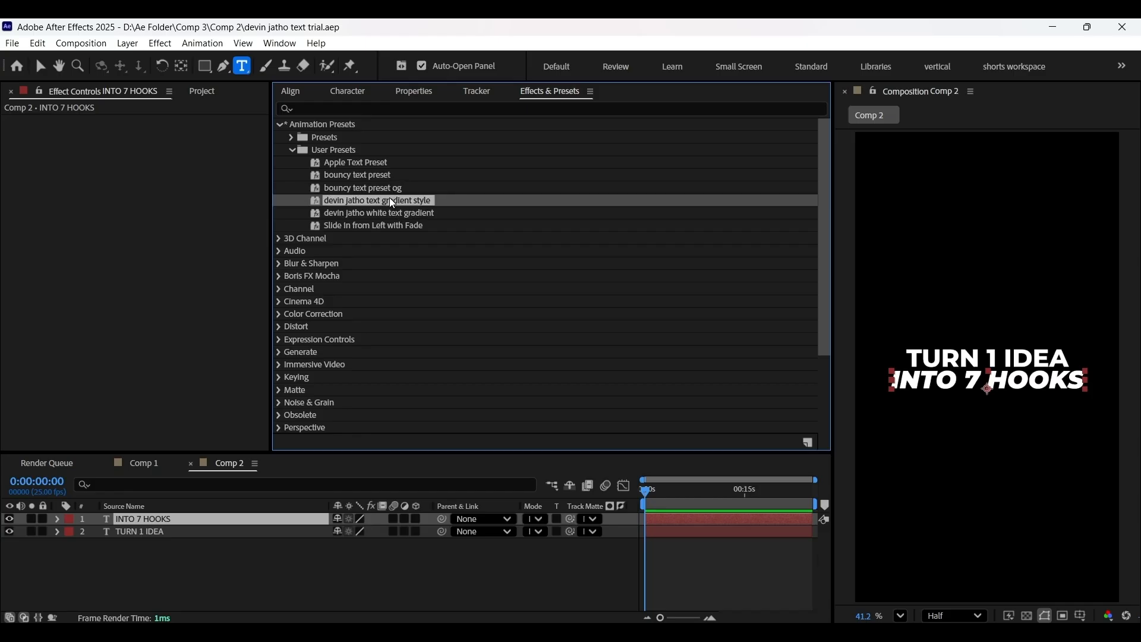
# Apply 'devin jatho text gradient style' to INTO 7 HOOKS, try a blue Color 1 in 4-Color Gradient and cancel it.
pyautogui.moveTo(389, 200); pyautogui.dragTo(199, 521)
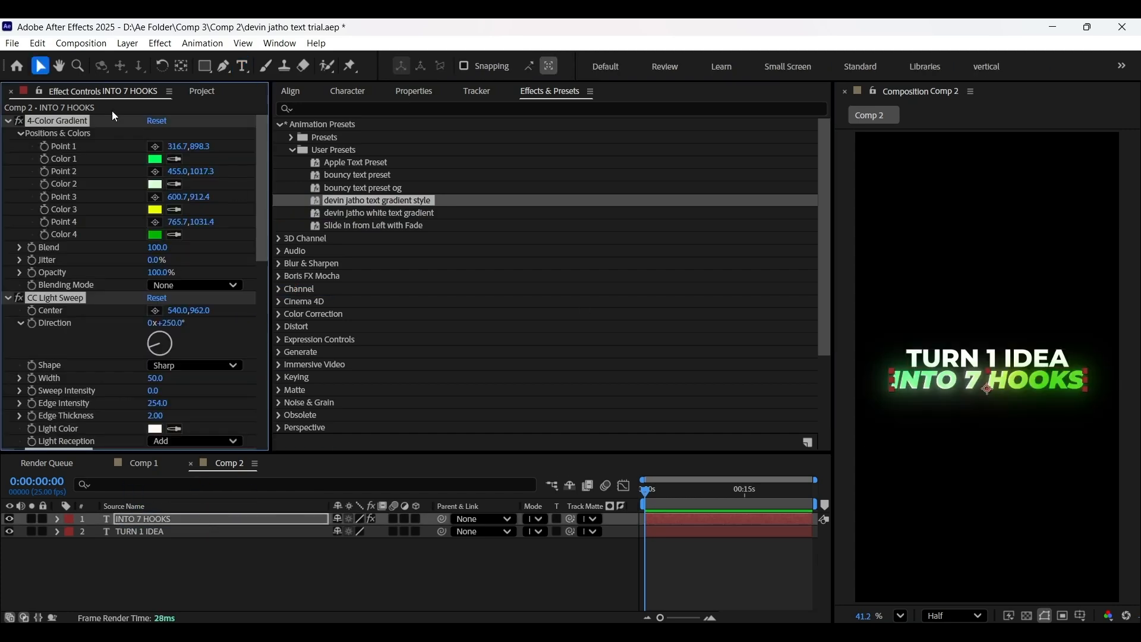
pyautogui.click(155, 158)
pyautogui.click(609, 337)
pyautogui.moveTo(485, 286); pyautogui.dragTo(583, 239)
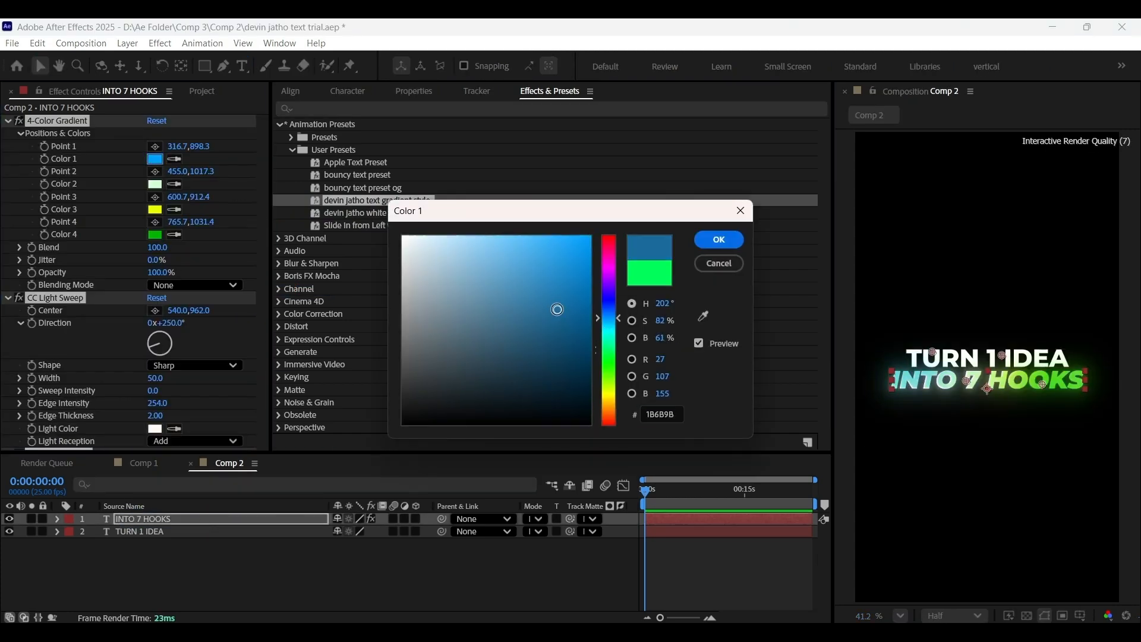
pyautogui.moveTo(609, 337); pyautogui.dragTo(608, 303)
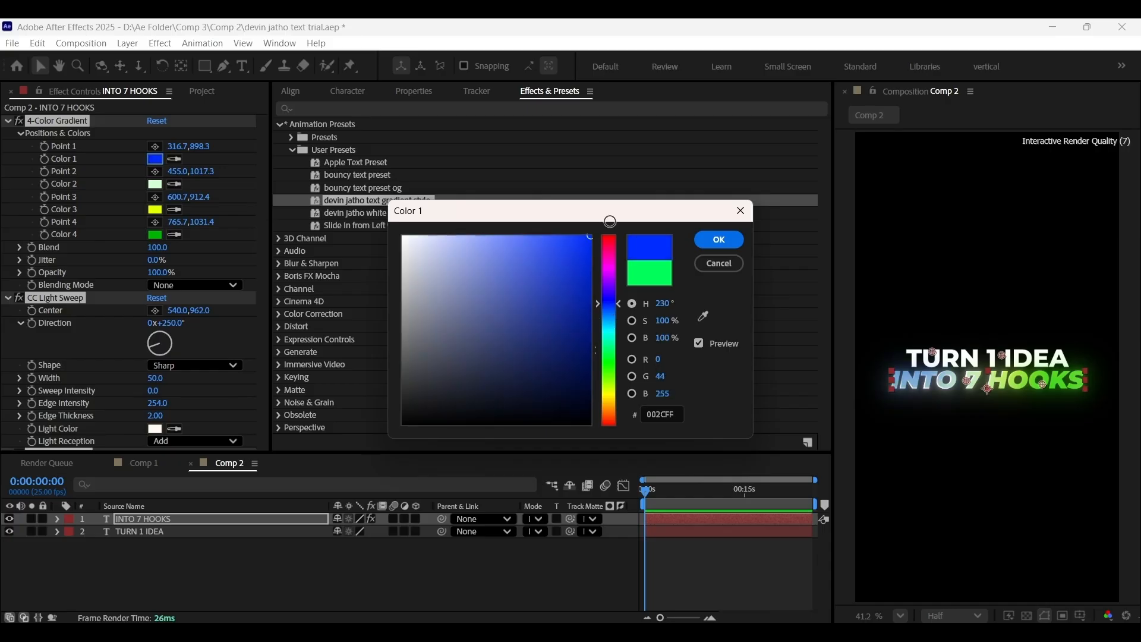
pyautogui.click(719, 263)
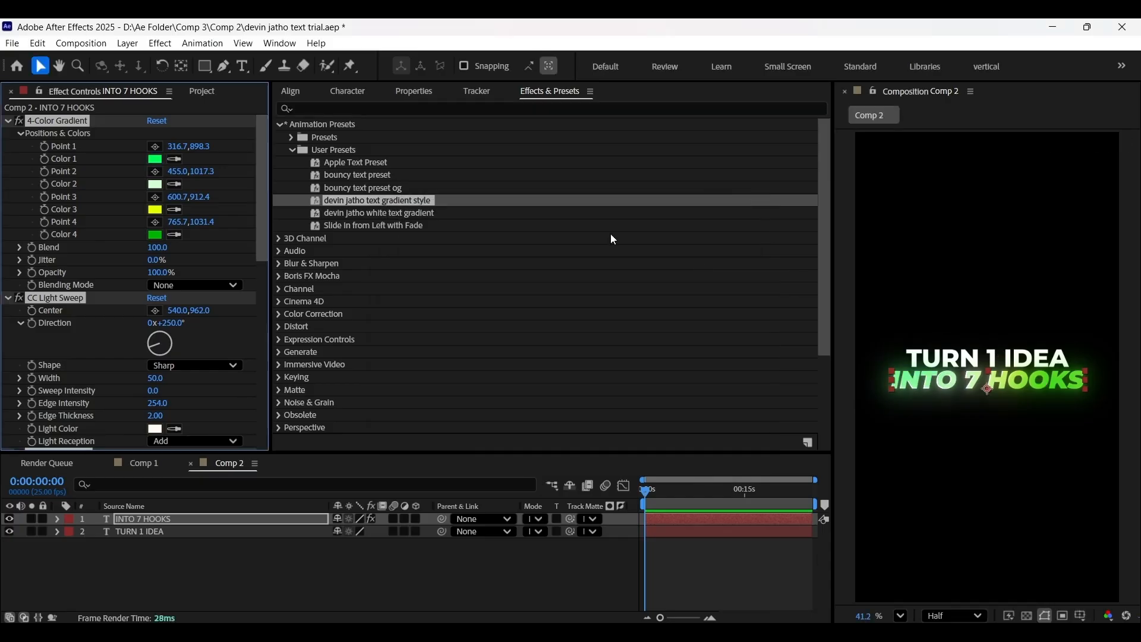
pyautogui.click(163, 532)
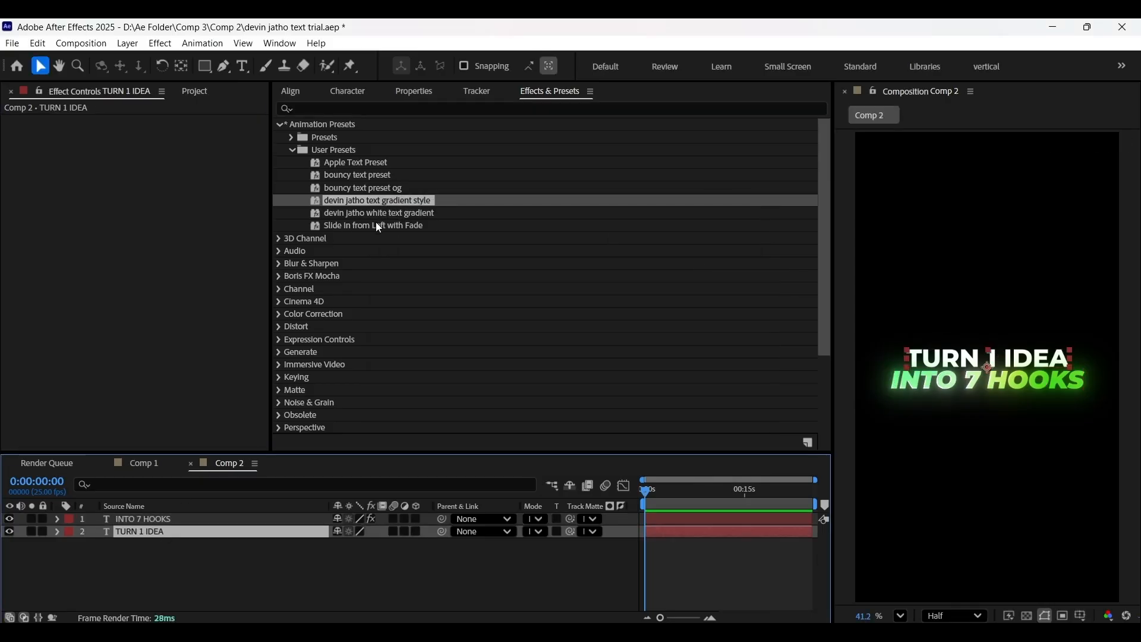
# Apply 'devin jatho white text gradient' to TURN 1 IDEA and deselect to view the glowing white result.
pyautogui.moveTo(387, 215); pyautogui.dragTo(194, 530)
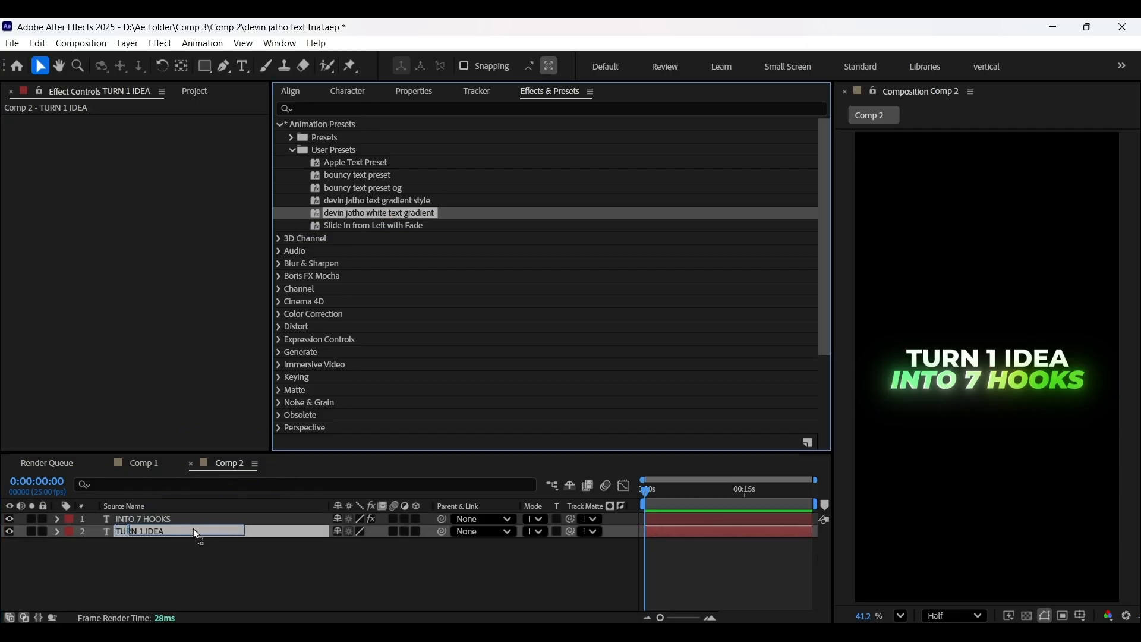
pyautogui.click(107, 588)
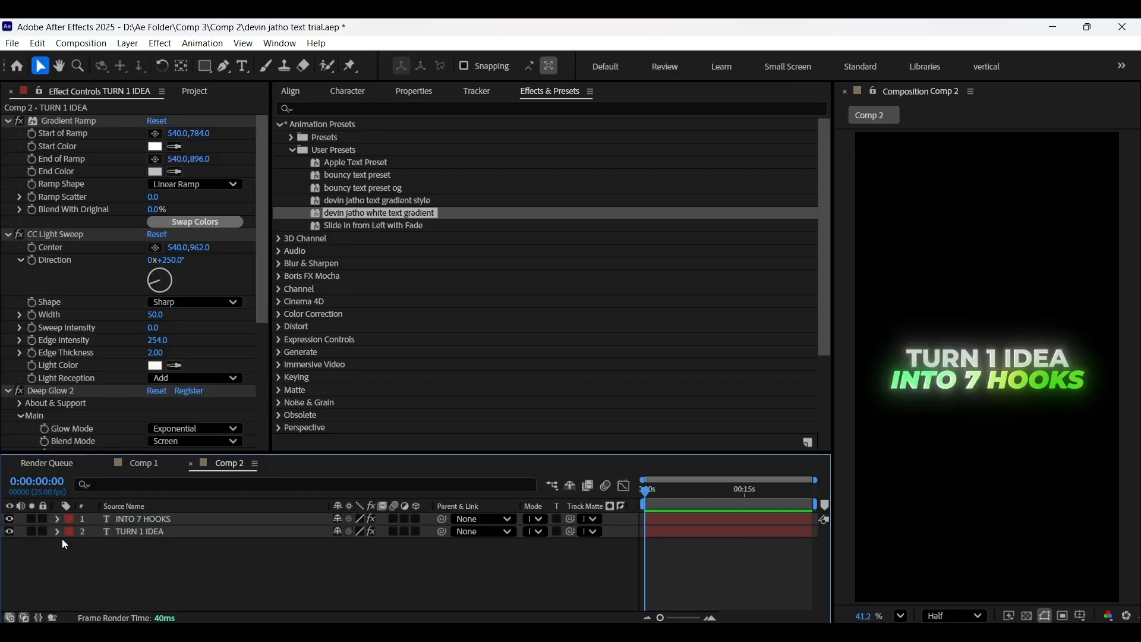